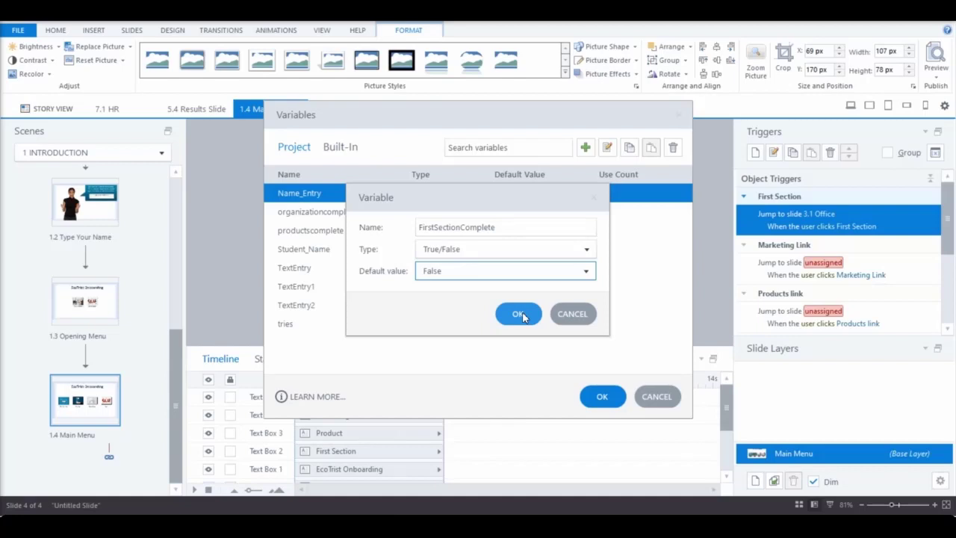
Save the True/False project variable FirstSectionComplete with a default value of False.
click(520, 314)
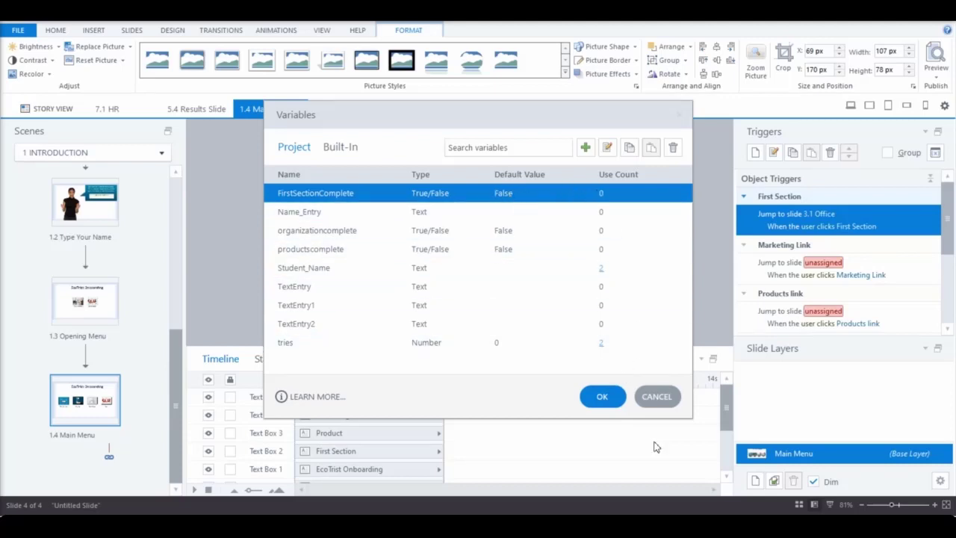
click(607, 396)
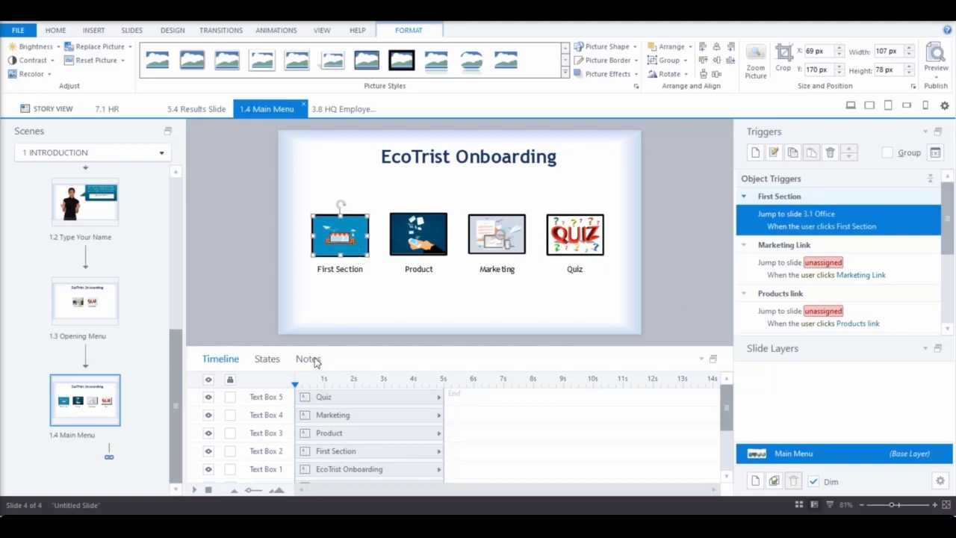
Add a new state named Complete to the First Section picture on the main menu slide.
click(280, 360)
click(223, 384)
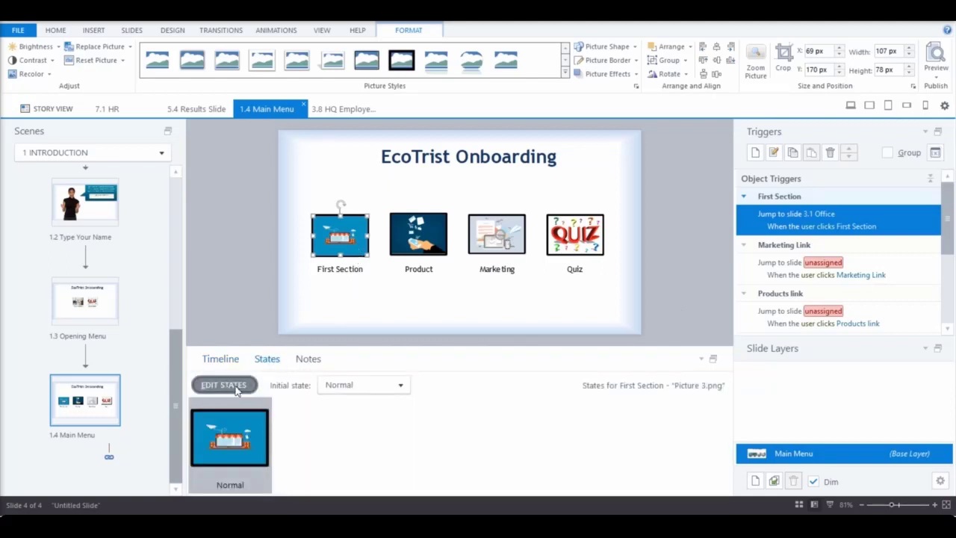
click(301, 384)
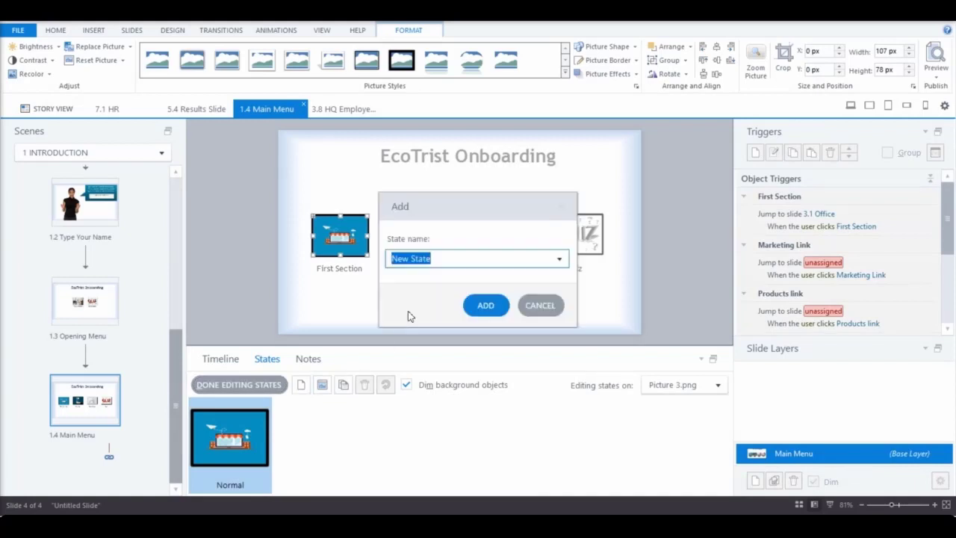
text(Complete)
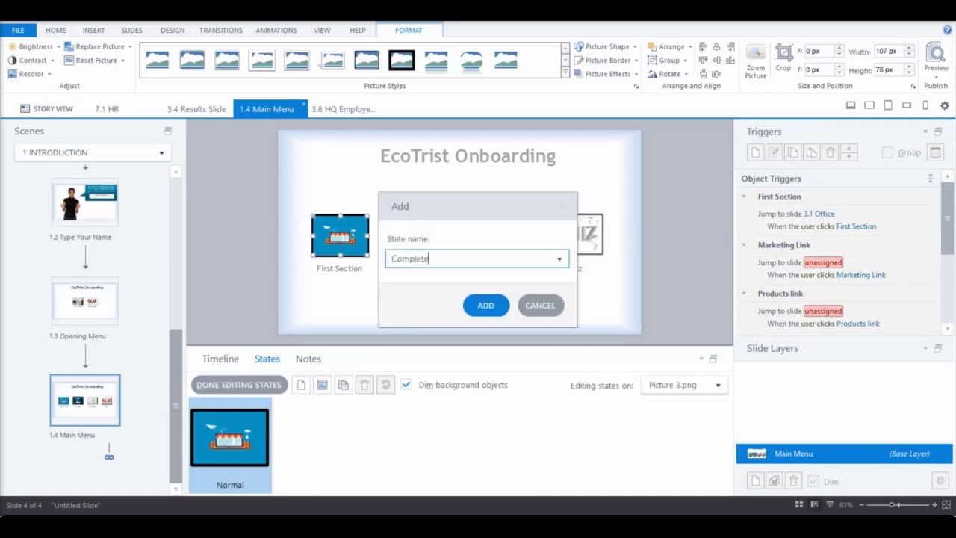
click(496, 303)
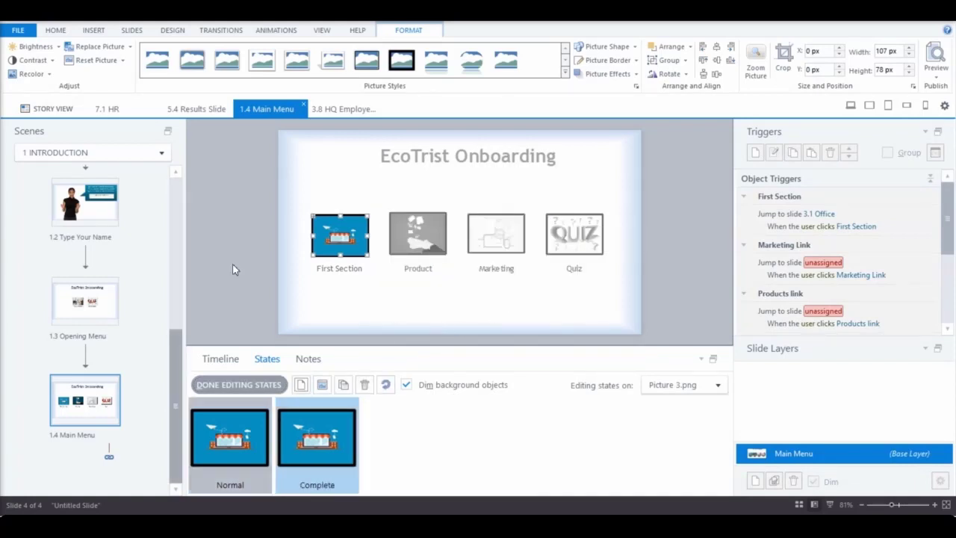
Set the picture transparency of the First Section picture's Complete state to 50% and finish editing its states.
right_click(328, 236)
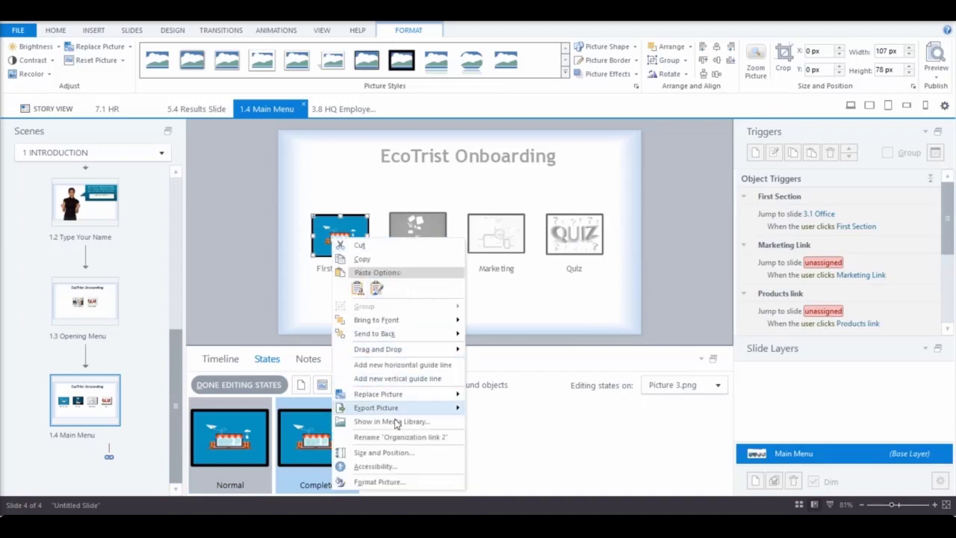
click(403, 485)
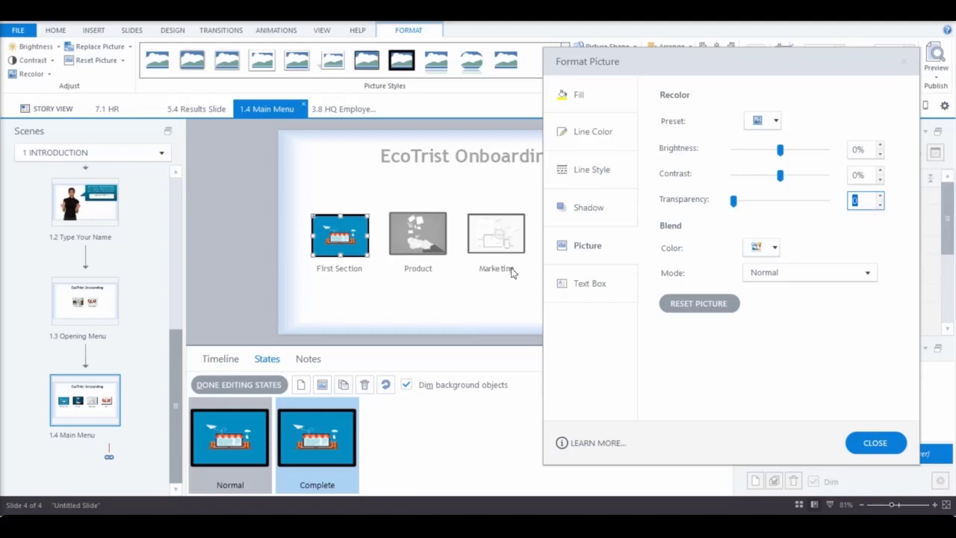
text(60)
click(872, 444)
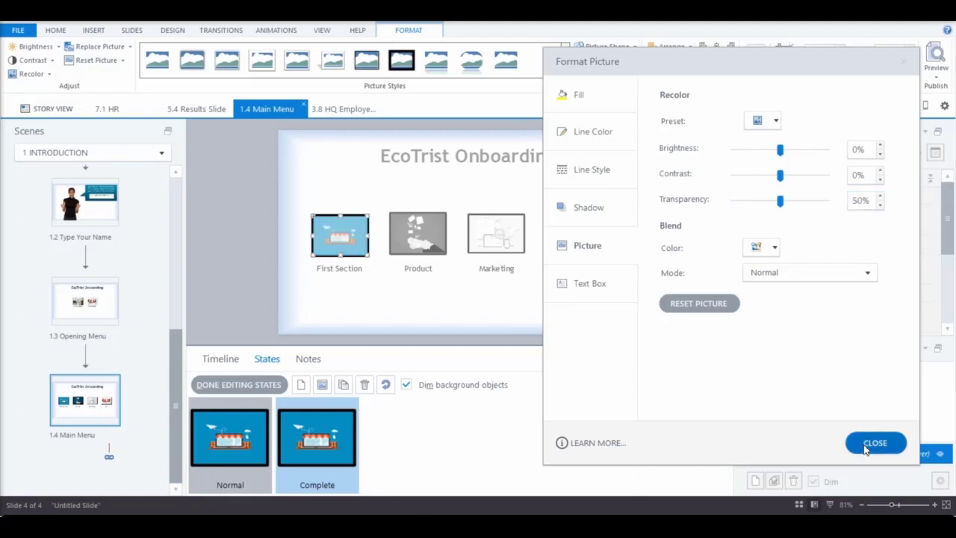
click(228, 385)
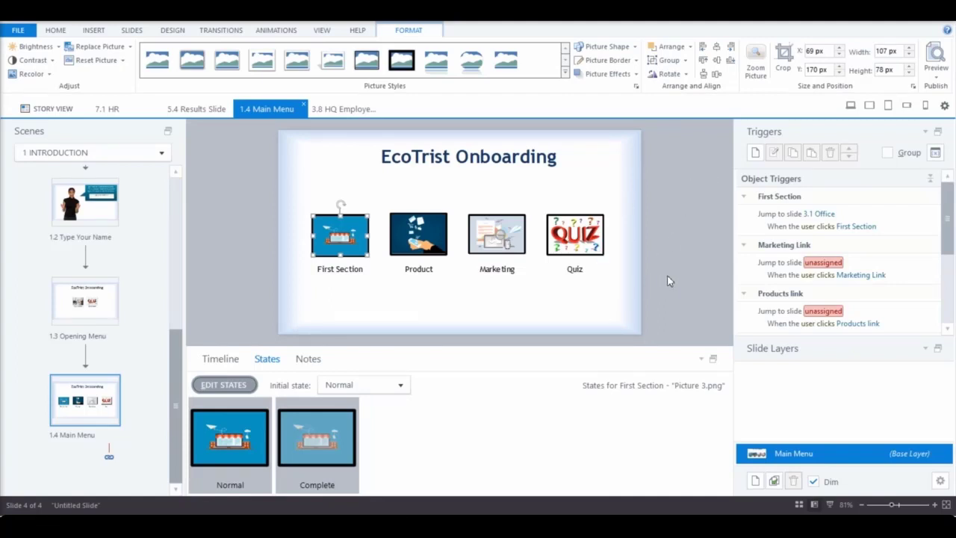
Start a new trigger on the main menu slide that changes the state of First Section to Complete.
click(754, 154)
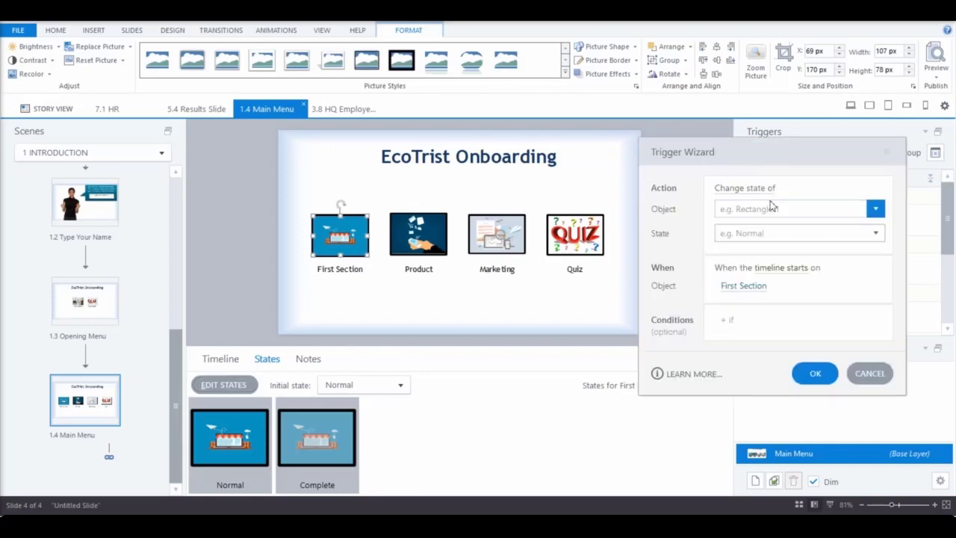
click(877, 215)
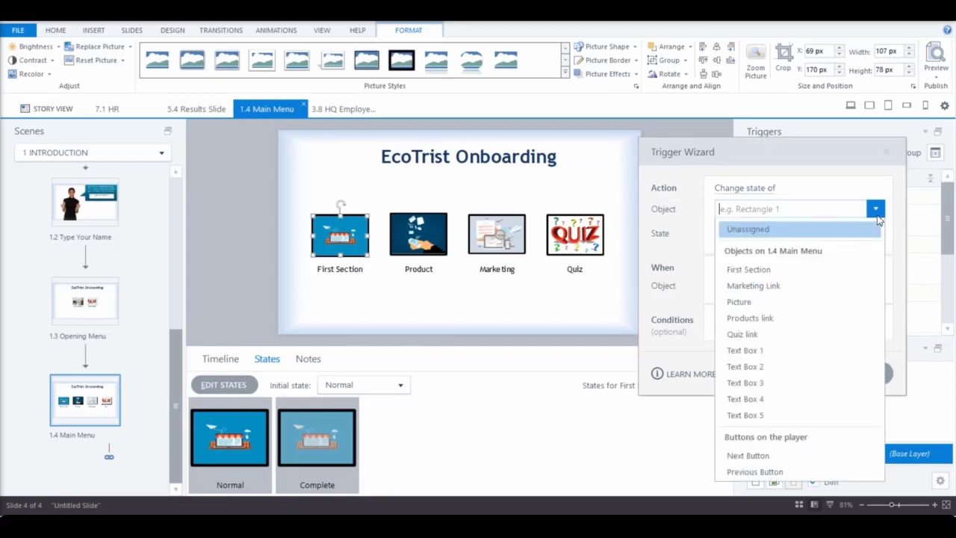
click(791, 269)
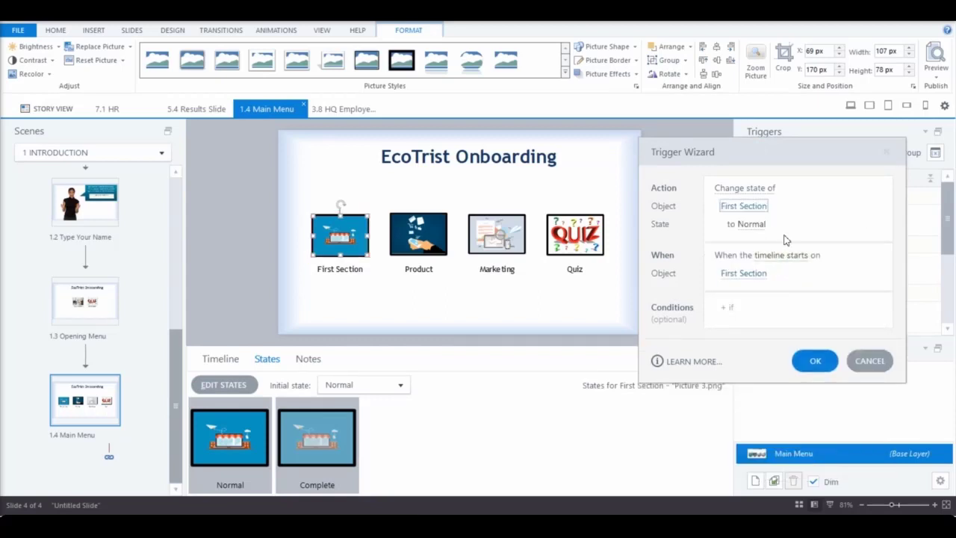
click(751, 224)
click(754, 278)
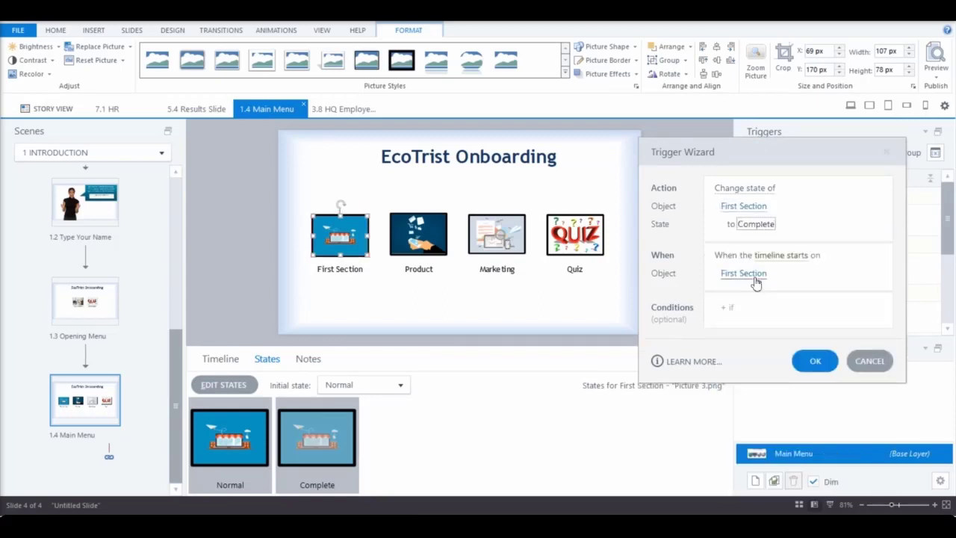
Make the state-change trigger run when the timeline starts on this slide instead of on the First Section object.
click(794, 261)
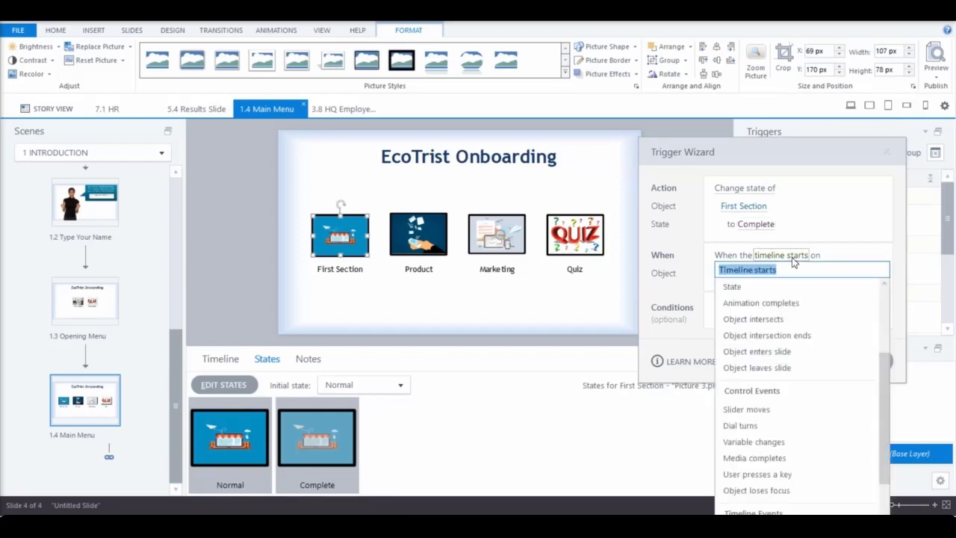
click(841, 258)
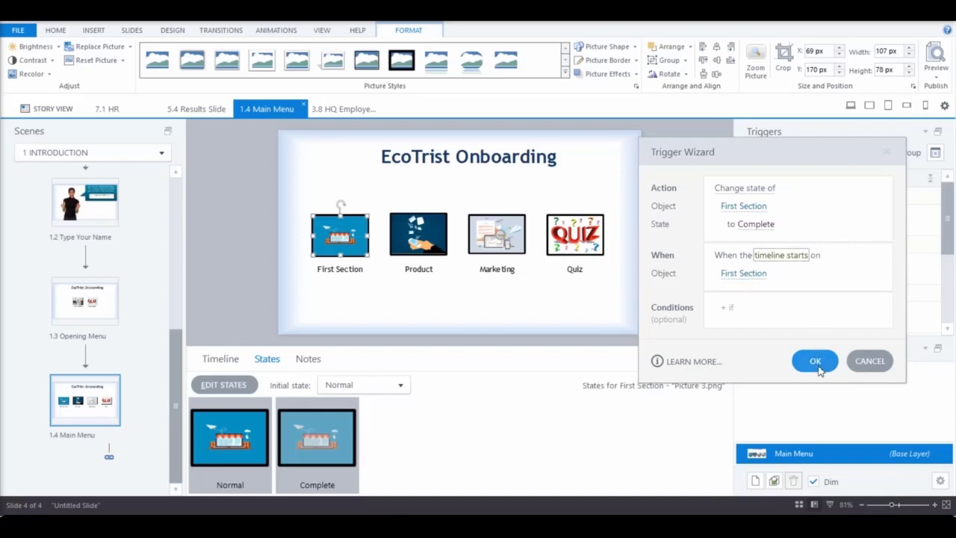
click(743, 274)
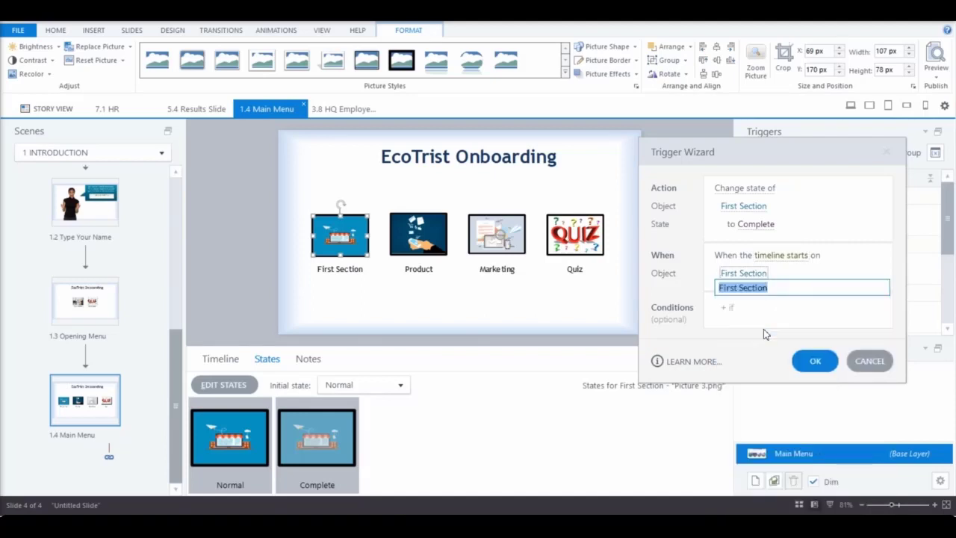
click(763, 328)
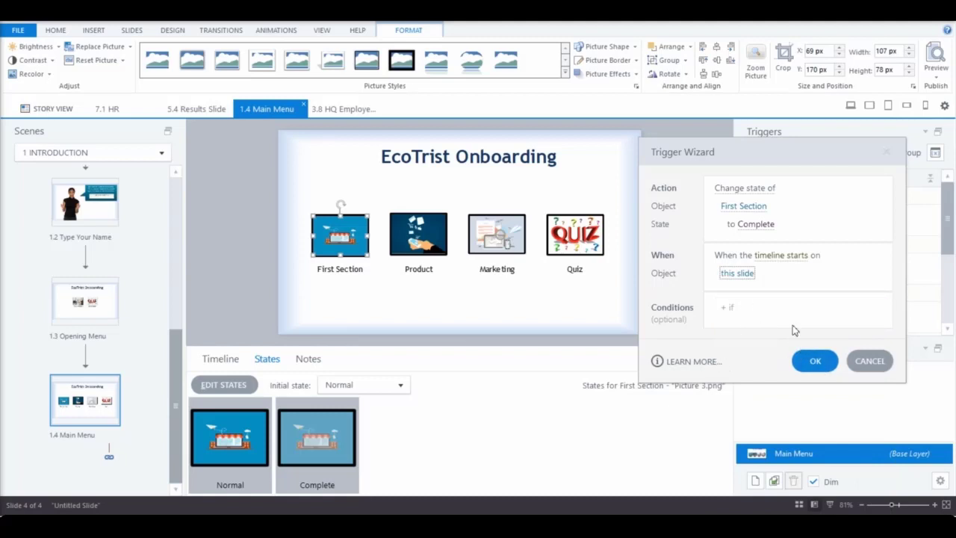
Add the condition that FirstSectionComplete equals True to the state-change trigger and save the trigger.
click(876, 311)
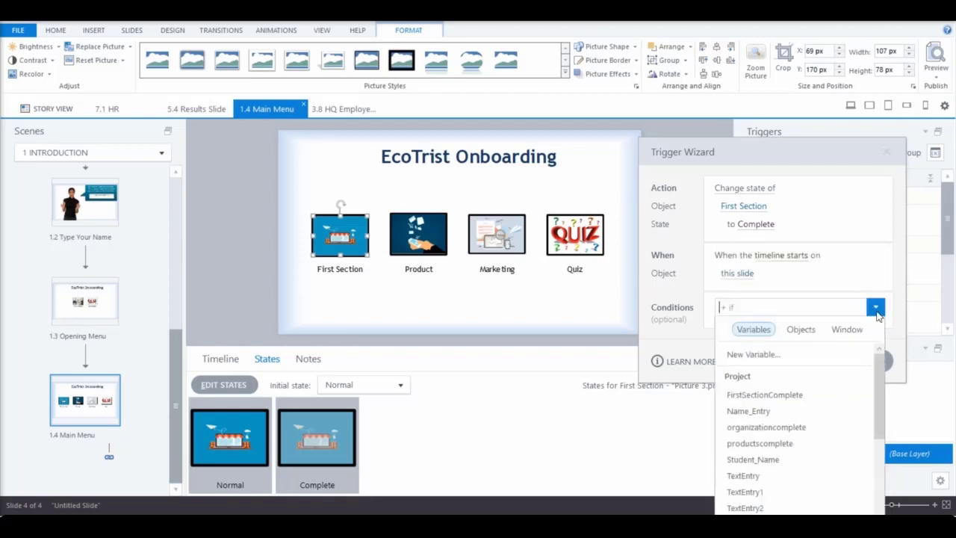
click(754, 311)
click(727, 306)
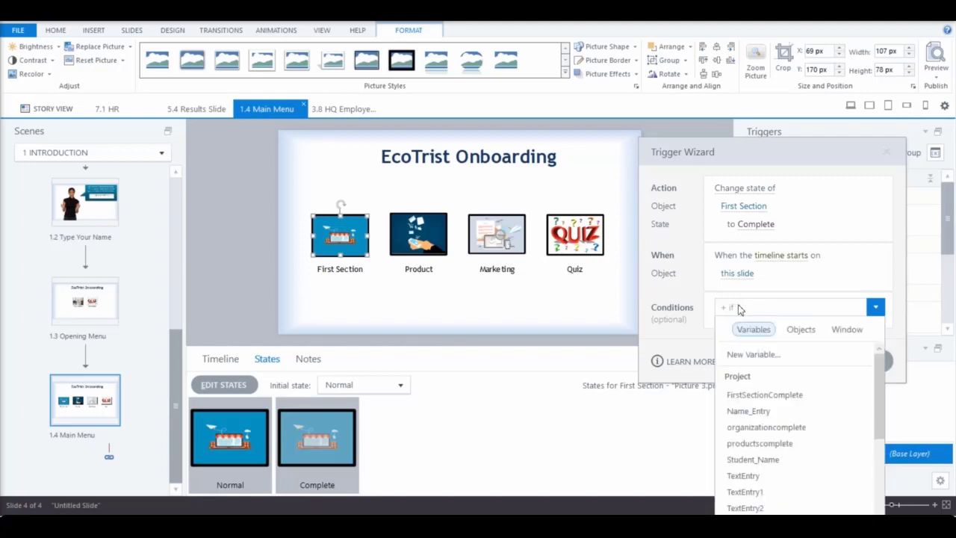
click(786, 399)
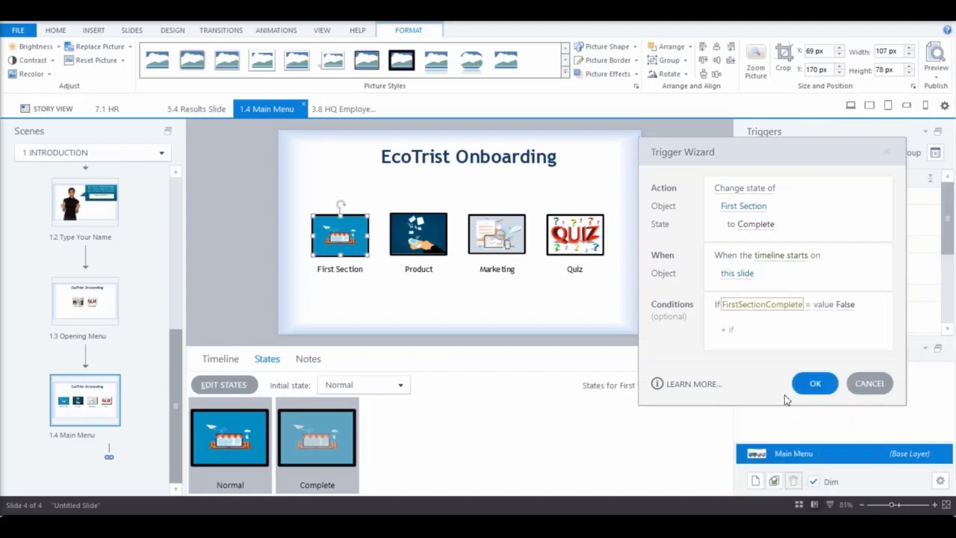
click(850, 314)
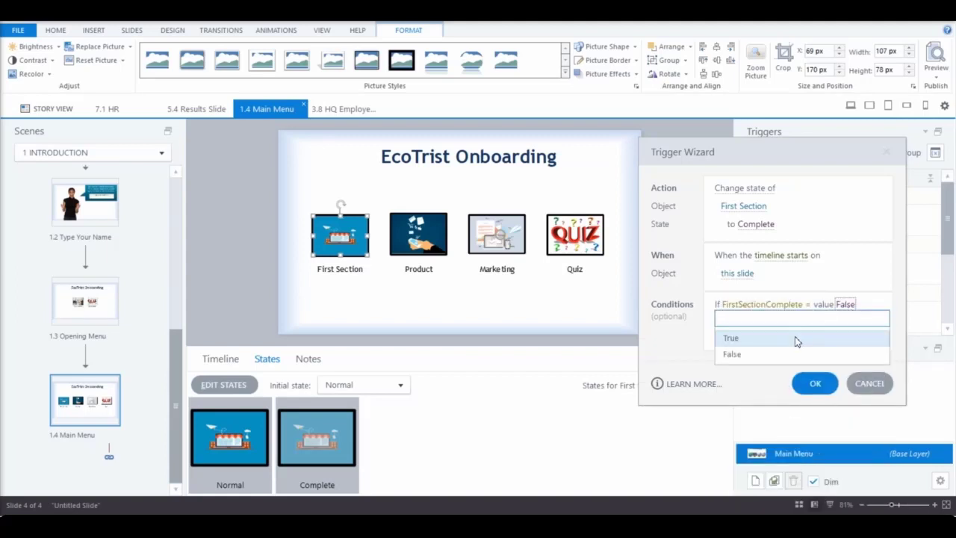
click(828, 336)
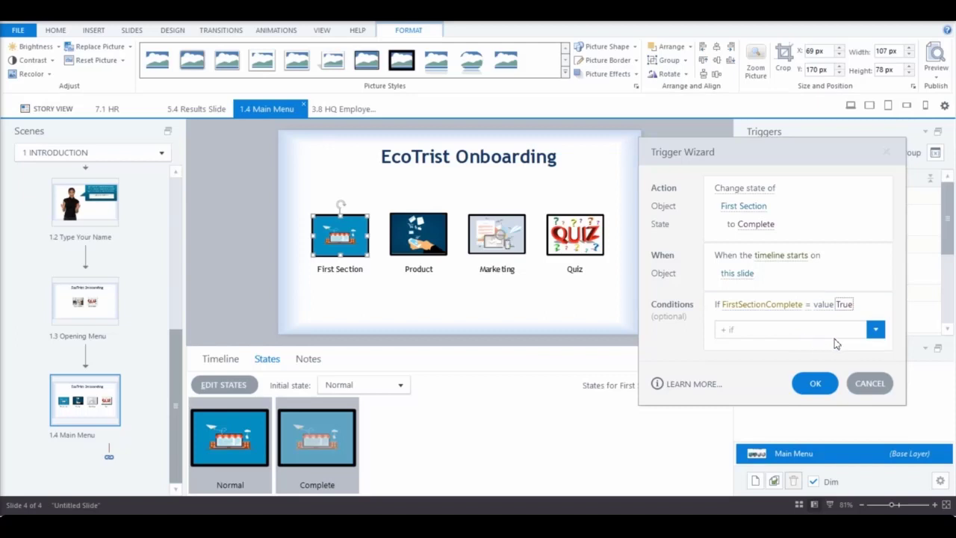
click(814, 383)
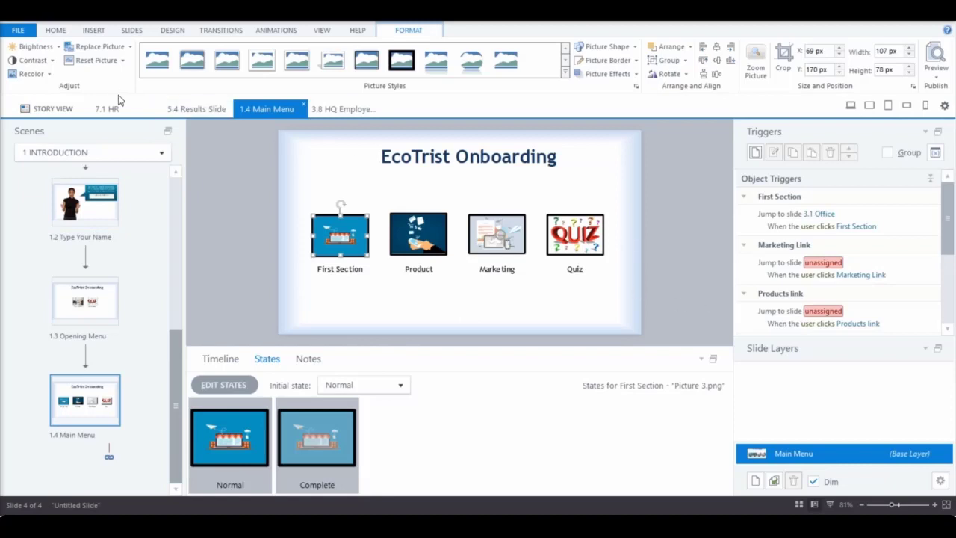
Open the last slide of the Office scene, 3.8 HQ Employee Roles, from the story view.
click(66, 113)
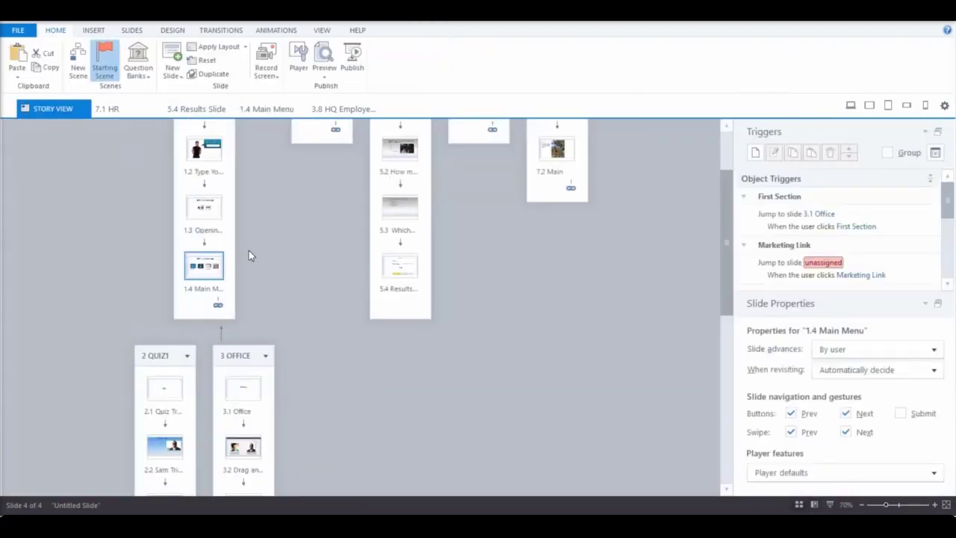
scroll(250, 254, up, 2)
scroll(250, 254, down, 6)
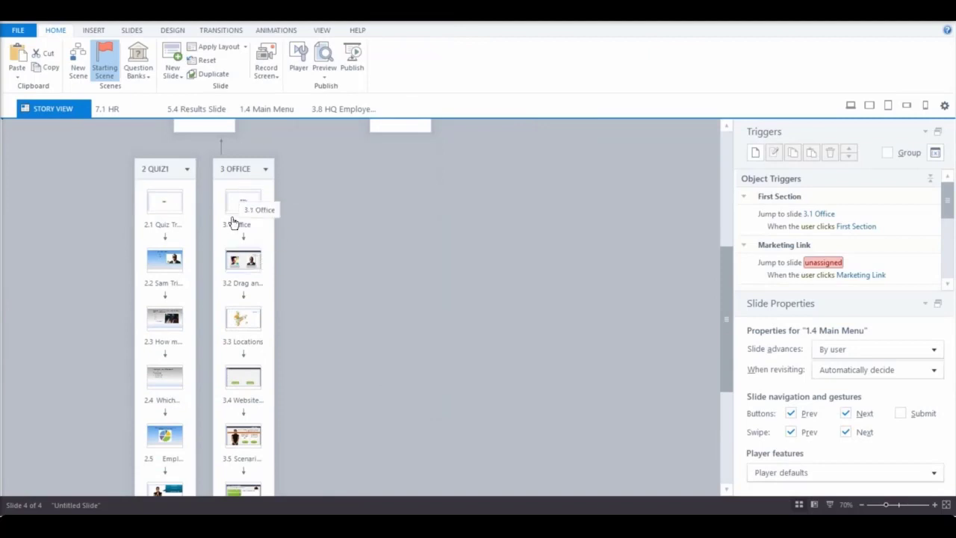
scroll(242, 321, down, 5)
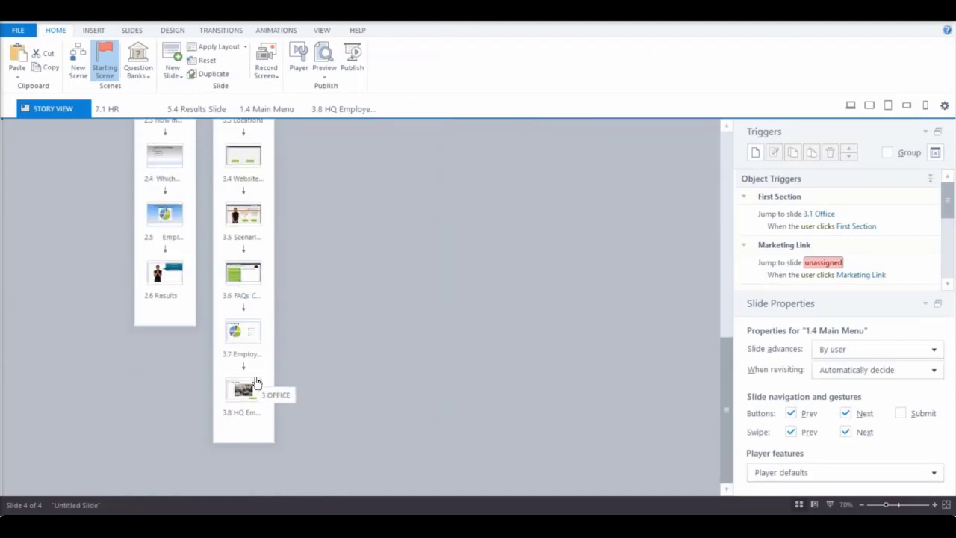
double_click(248, 386)
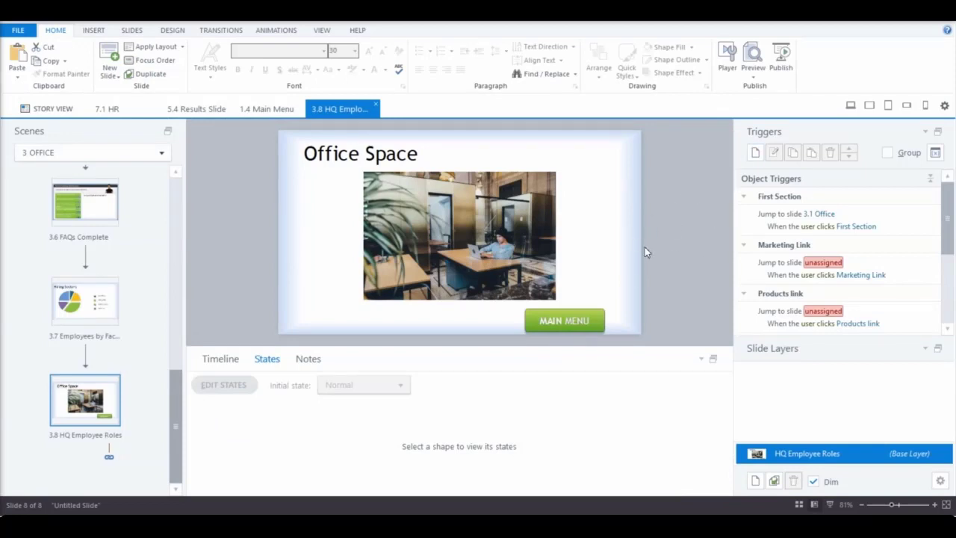
Create a trigger that sets the variable FirstSectionComplete to True when the timeline starts on the Office Space slide.
click(755, 152)
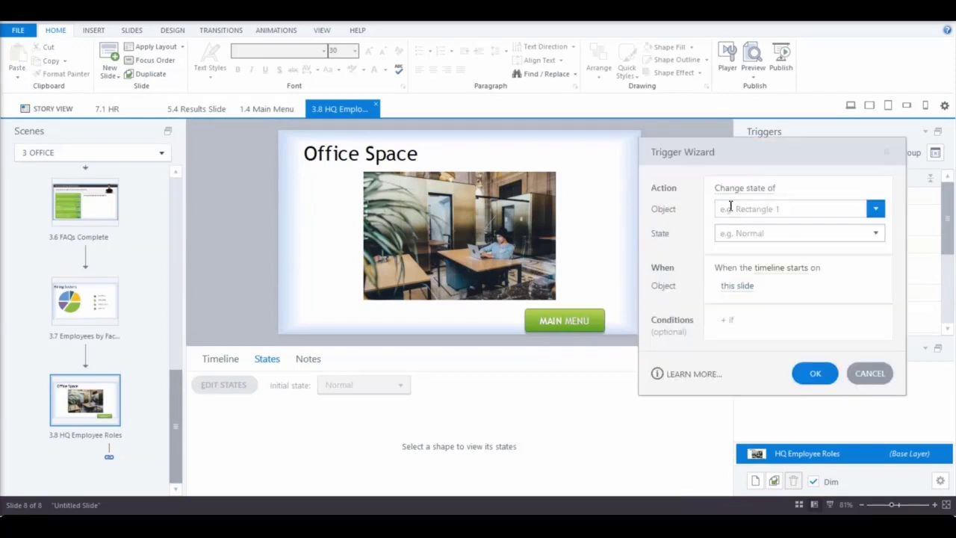
click(755, 195)
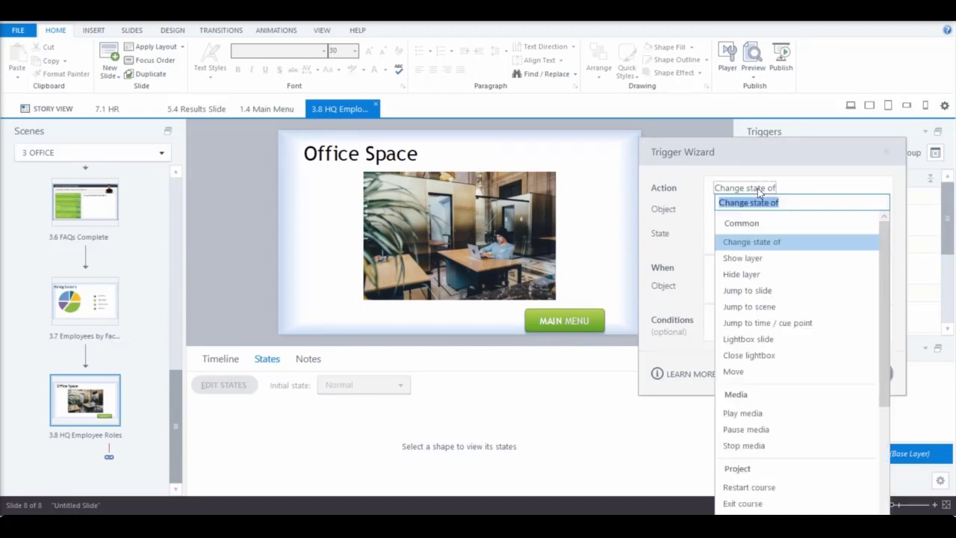
scroll(741, 504, down, 1)
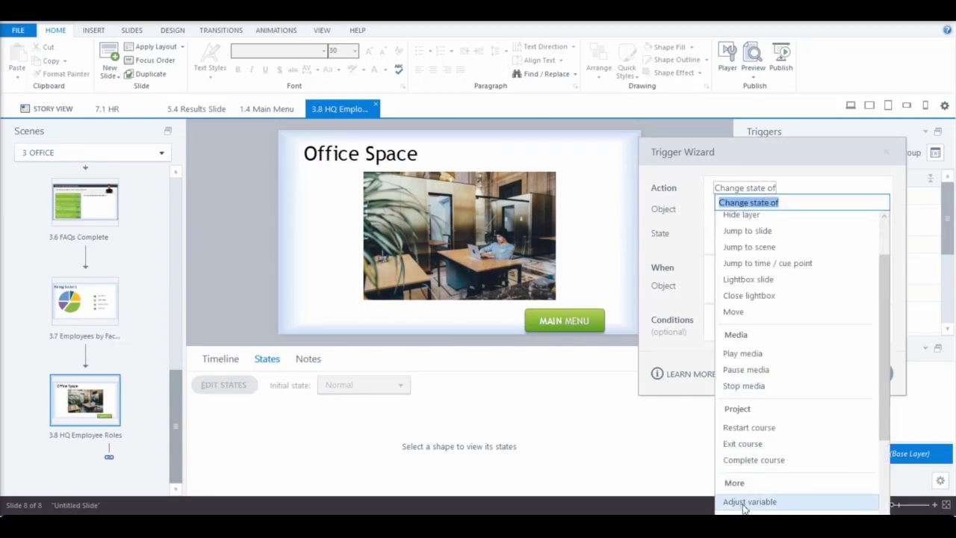
click(744, 502)
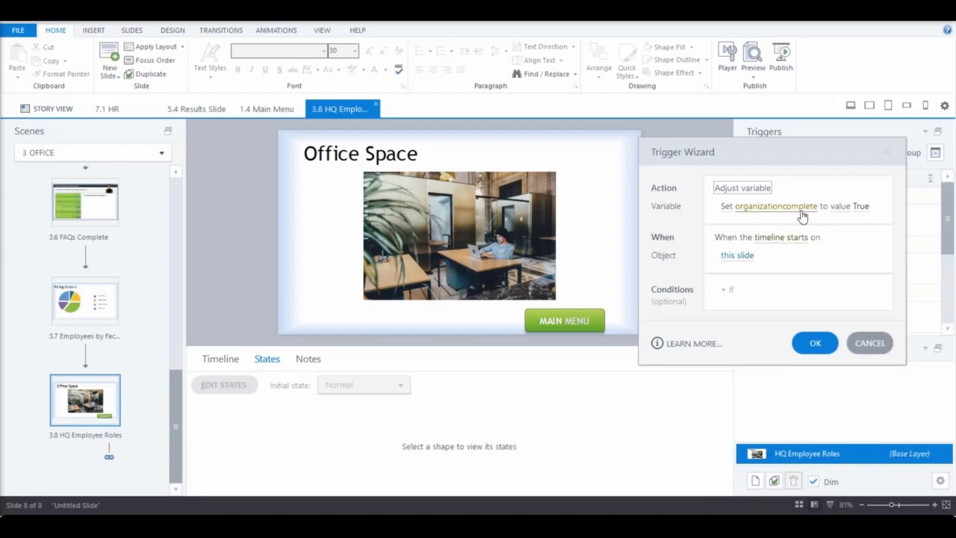
click(801, 216)
click(781, 281)
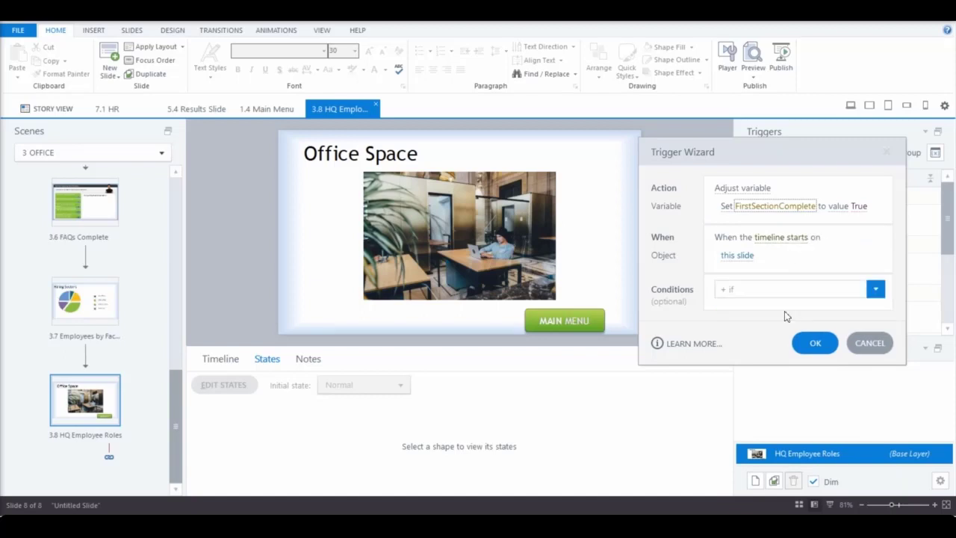
click(815, 343)
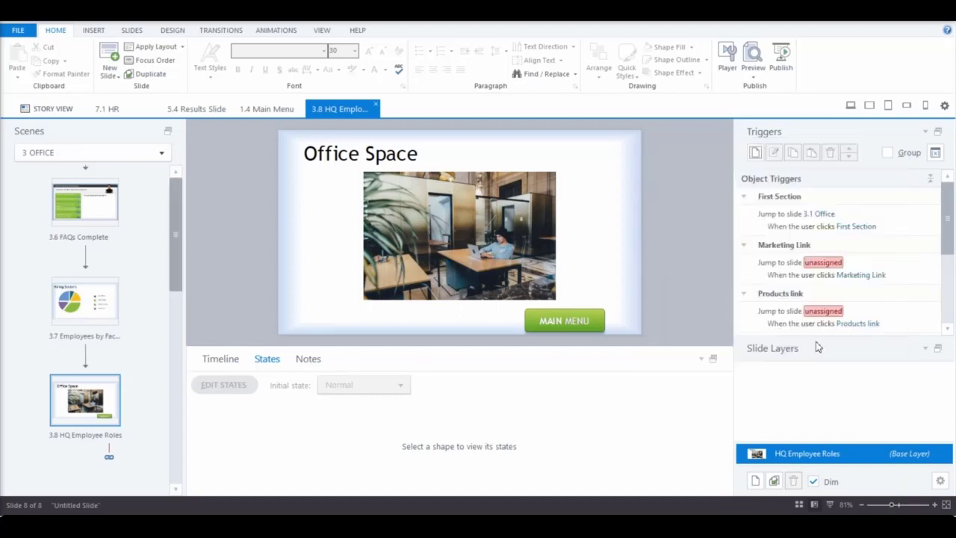
Preview the entire project, going through First Section and back to the main menu to check its picture's state, and close the preview.
click(753, 73)
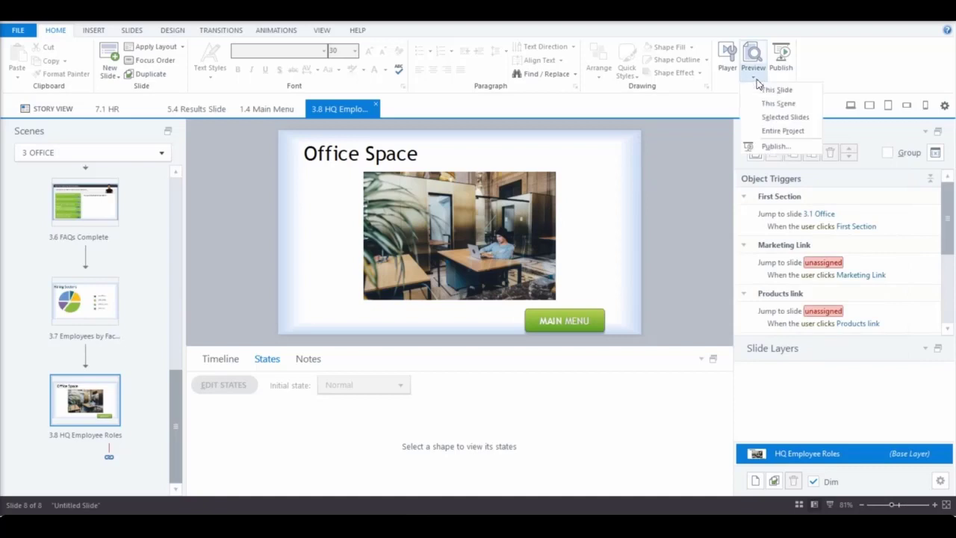
click(786, 132)
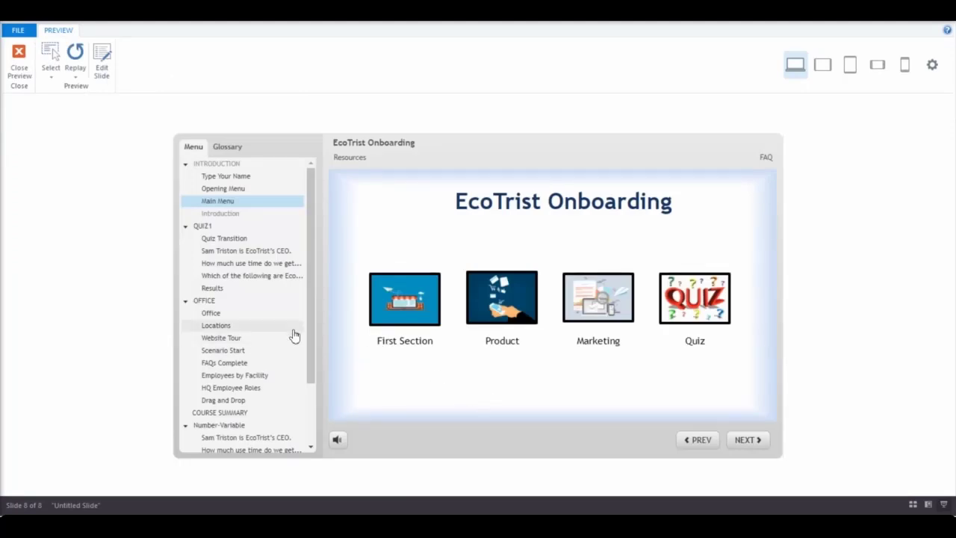
click(418, 303)
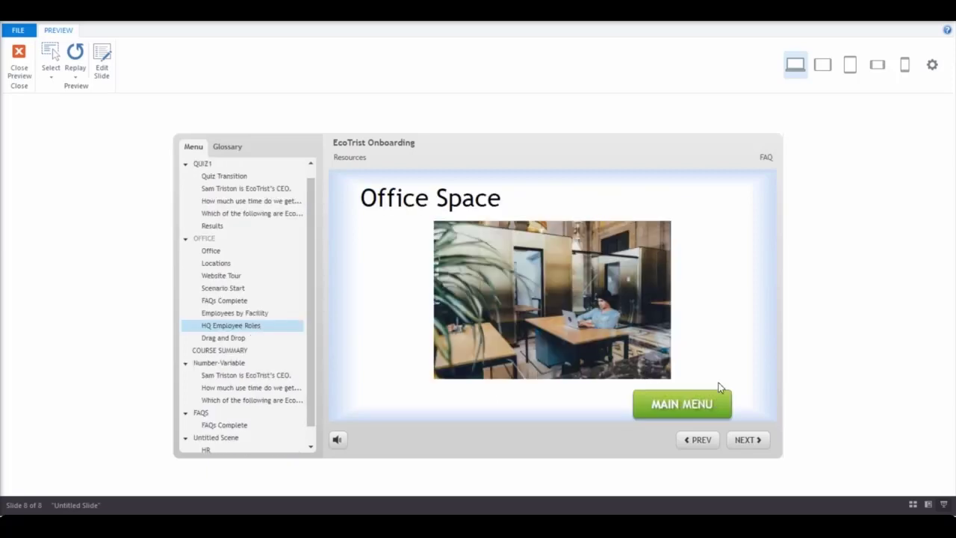
click(682, 406)
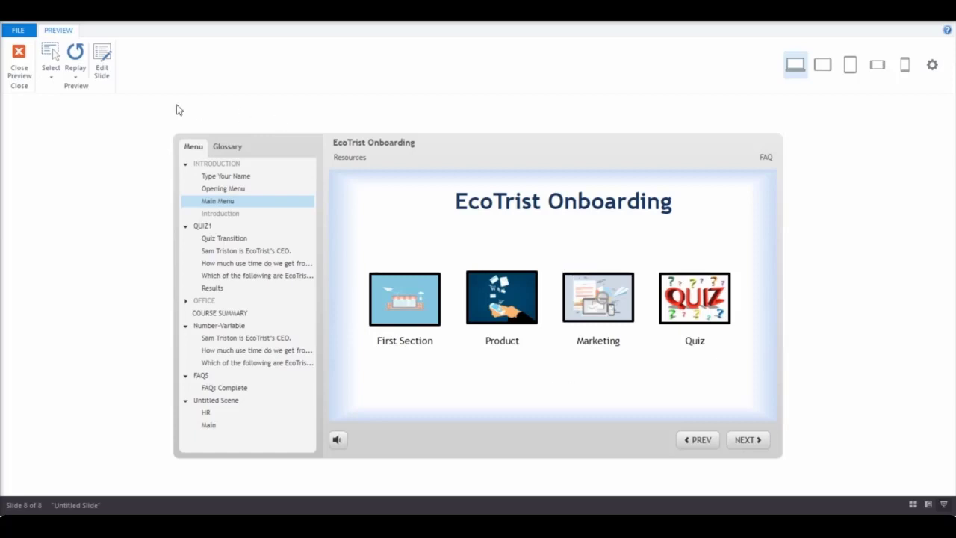
click(18, 63)
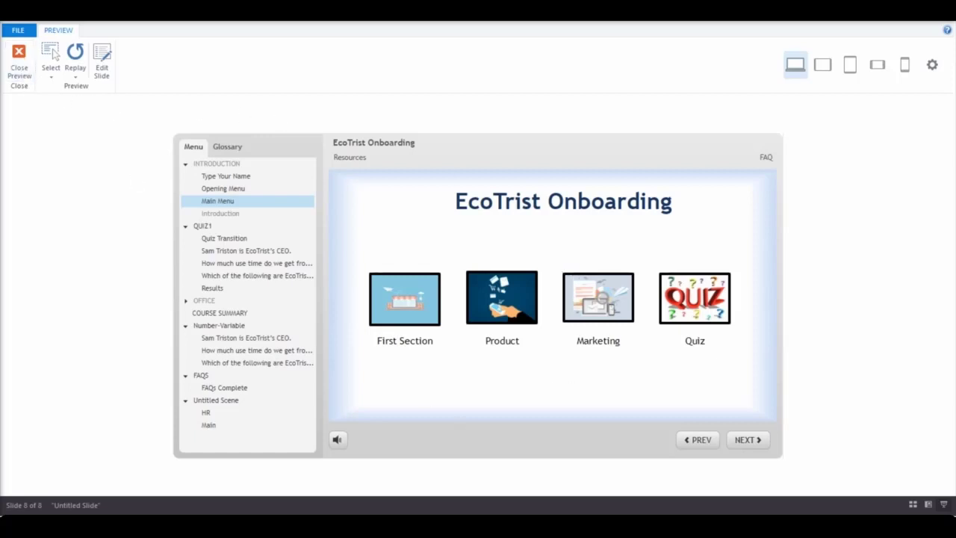